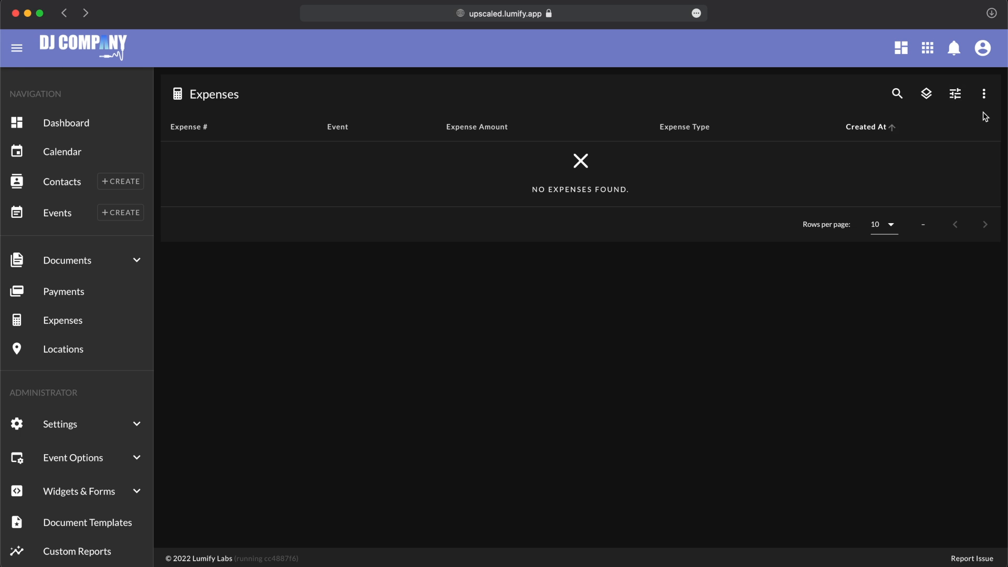
Start a new expense from the Expenses page and show its available expense types.
{"action": "left_click", "coordinate": [985, 101]}
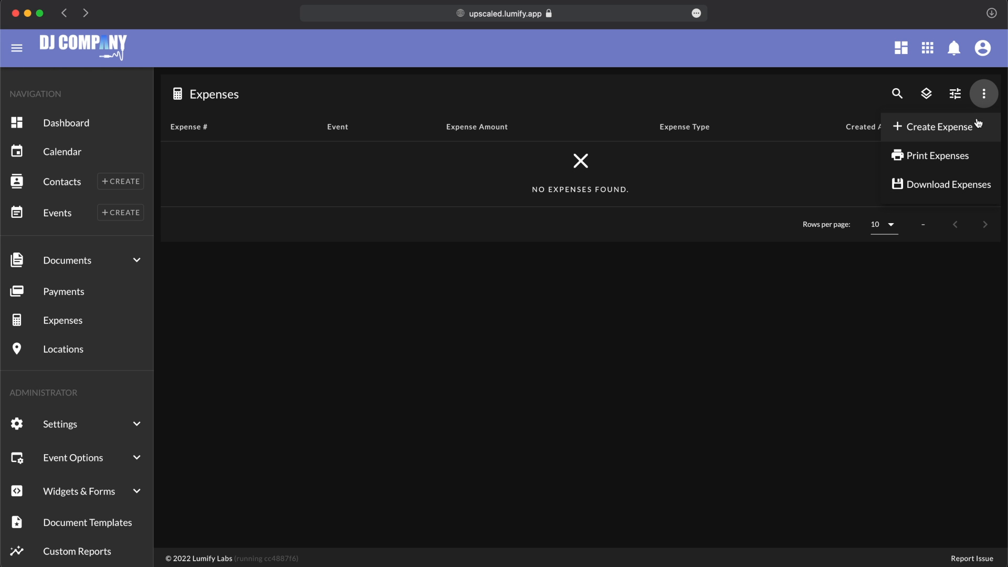
{"action": "left_click", "coordinate": [959, 136]}
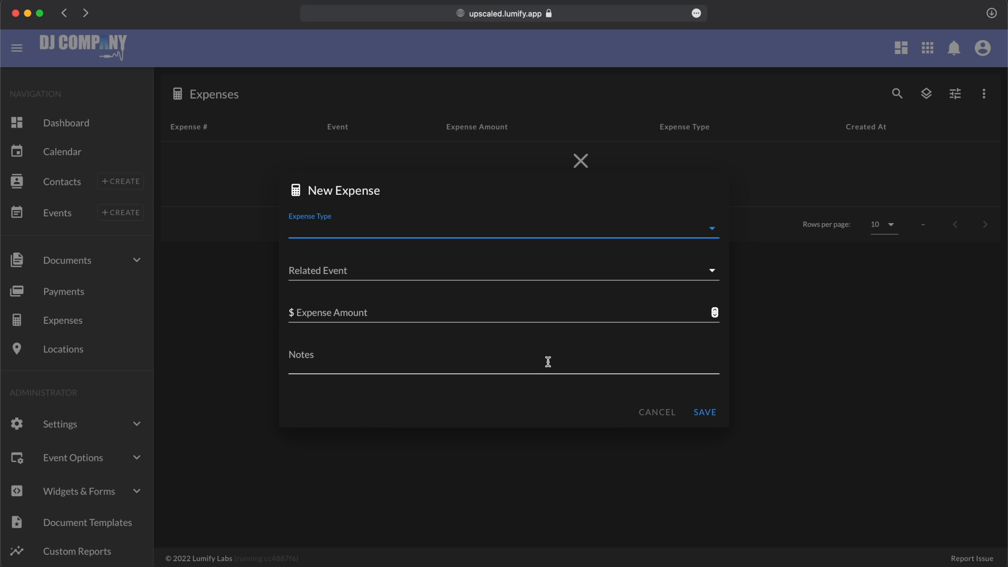
{"action": "left_click", "coordinate": [495, 222]}
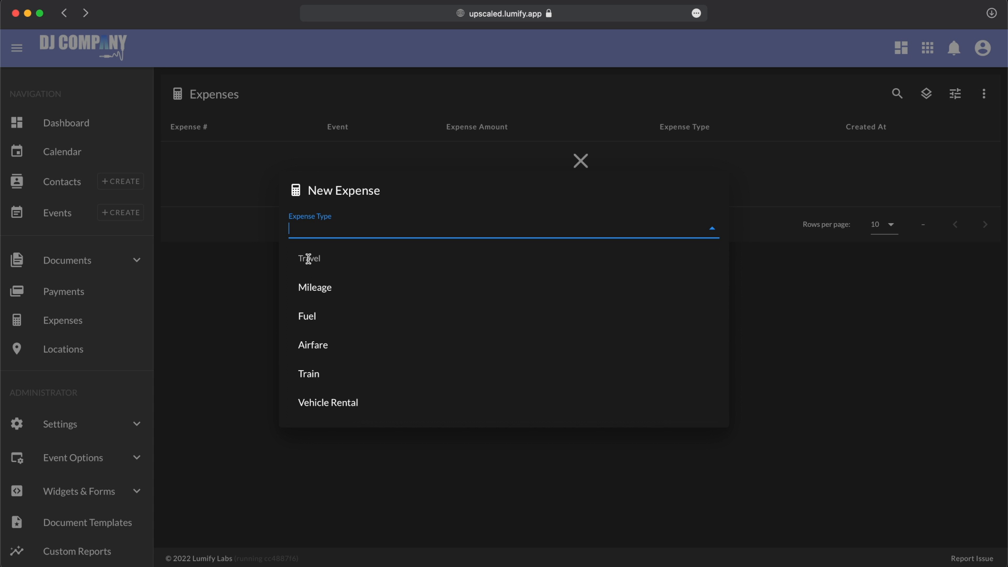
Look through the available expense types in the travel, operational and capital expense groups.
{"action": "scroll", "coordinate": [349, 311], "scroll_direction": "down", "scroll_amount": 10}
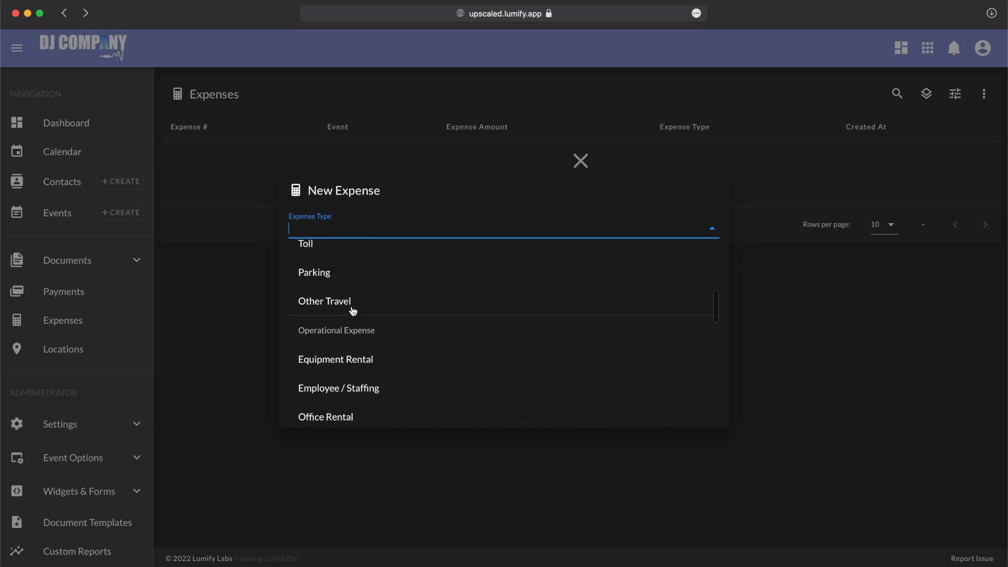
{"action": "scroll", "coordinate": [356, 315], "scroll_direction": "down", "scroll_amount": 5}
{"action": "scroll", "coordinate": [356, 317], "scroll_direction": "down", "scroll_amount": 5}
{"action": "scroll", "coordinate": [369, 339], "scroll_direction": "down", "scroll_amount": 2}
{"action": "scroll", "coordinate": [369, 339], "scroll_direction": "up", "scroll_amount": 8}
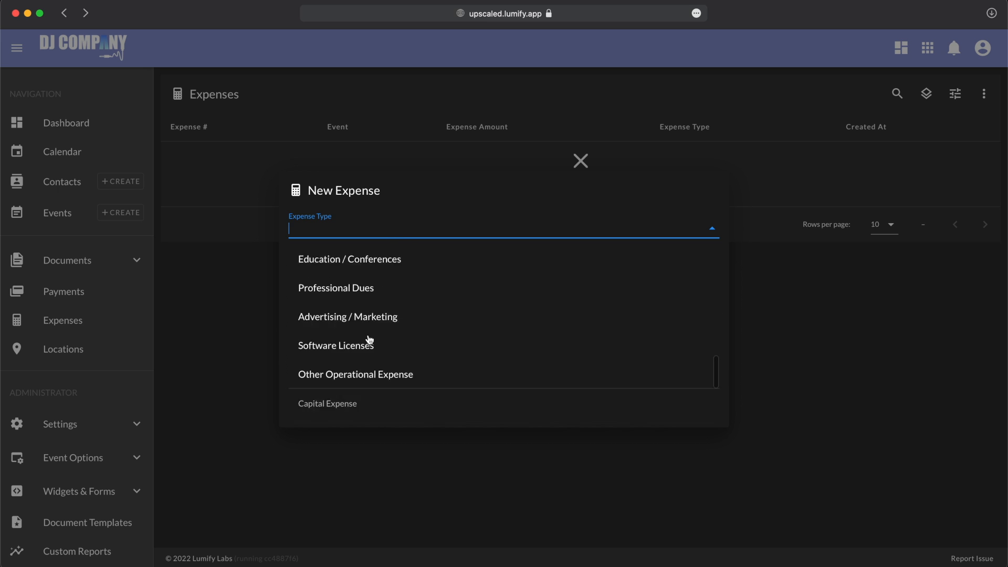
{"action": "scroll", "coordinate": [368, 339], "scroll_direction": "down", "scroll_amount": 5}
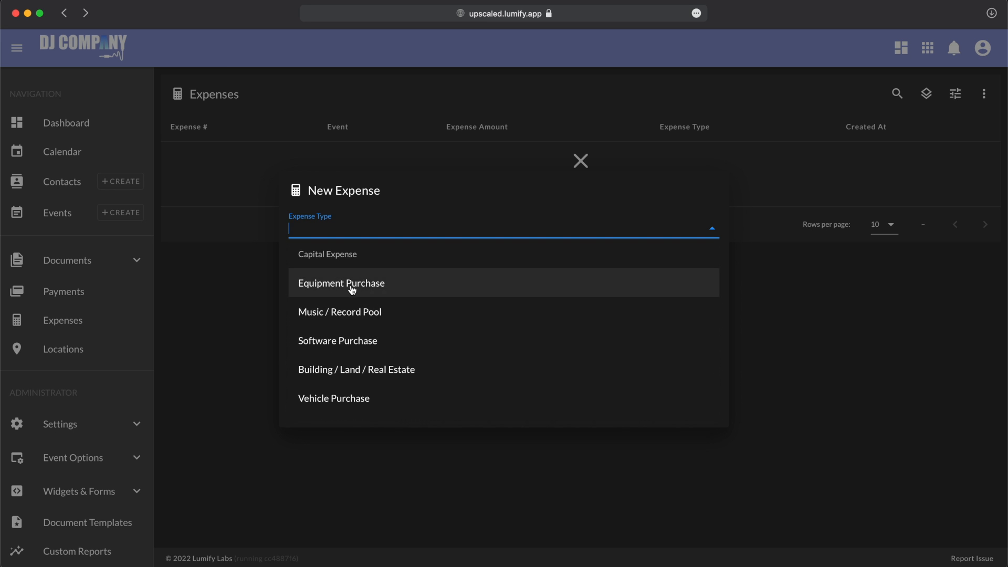
{"action": "scroll", "coordinate": [372, 374], "scroll_direction": "up", "scroll_amount": 10}
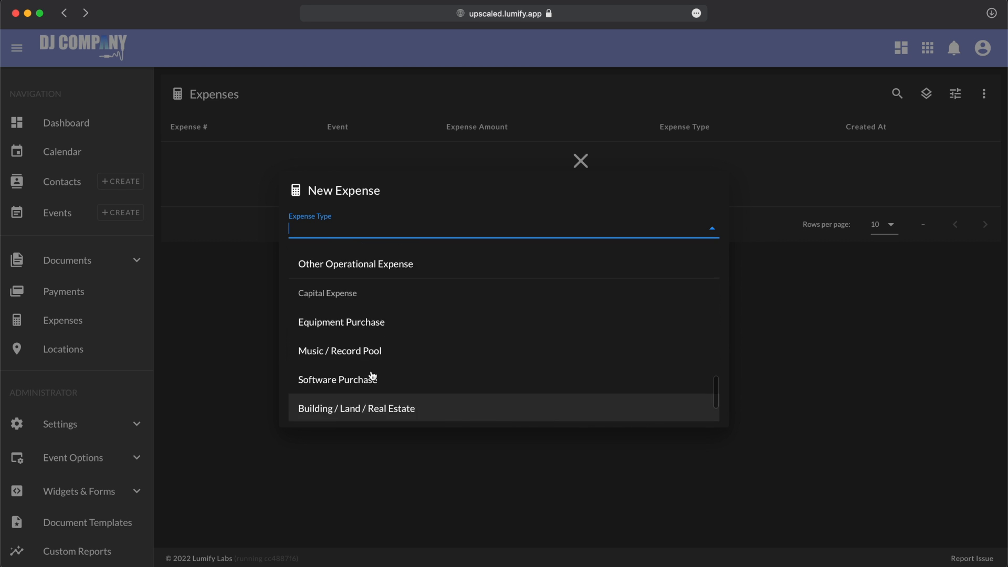
{"action": "scroll", "coordinate": [372, 375], "scroll_direction": "up", "scroll_amount": 3}
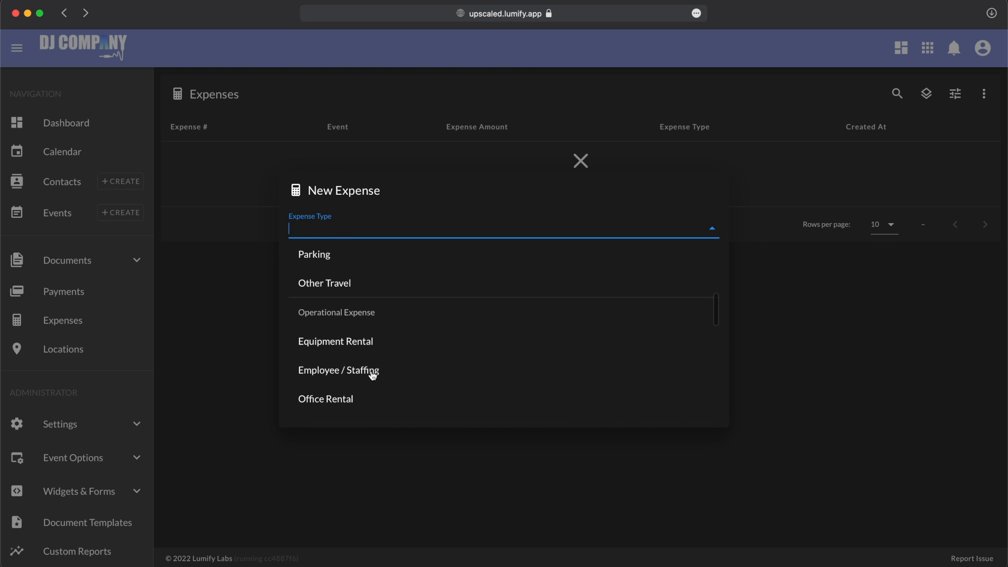
{"action": "scroll", "coordinate": [371, 373], "scroll_direction": "up", "scroll_amount": 5}
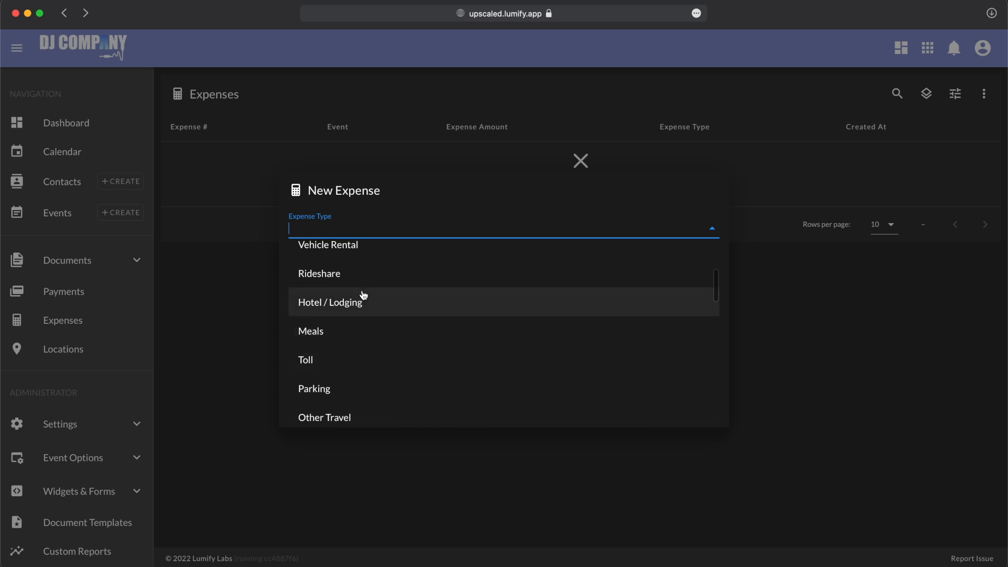
{"action": "scroll", "coordinate": [330, 250], "scroll_direction": "up", "scroll_amount": 5}
{"action": "scroll", "coordinate": [336, 330], "scroll_direction": "down", "scroll_amount": 2}
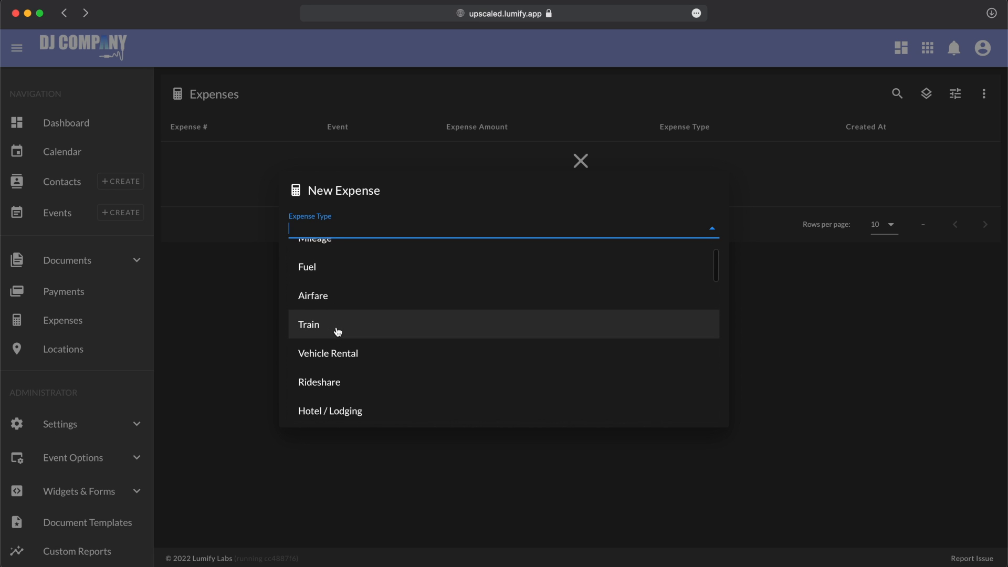
Set the new expense's type to Equipment Rental and its related event to Example Event Title.
{"action": "scroll", "coordinate": [337, 331], "scroll_direction": "down", "scroll_amount": 10}
{"action": "scroll", "coordinate": [337, 331], "scroll_direction": "down", "scroll_amount": 1}
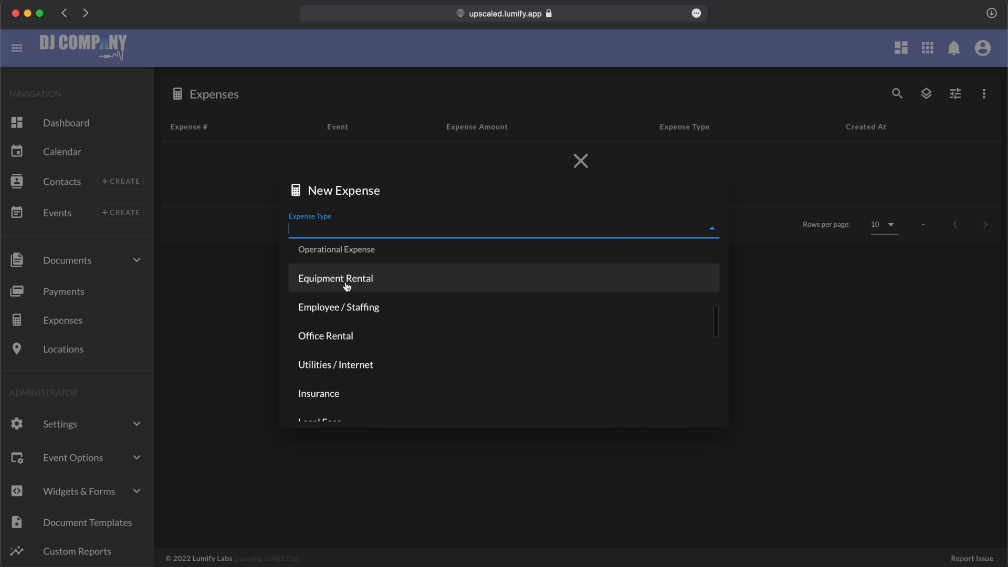
{"action": "left_click", "coordinate": [315, 283]}
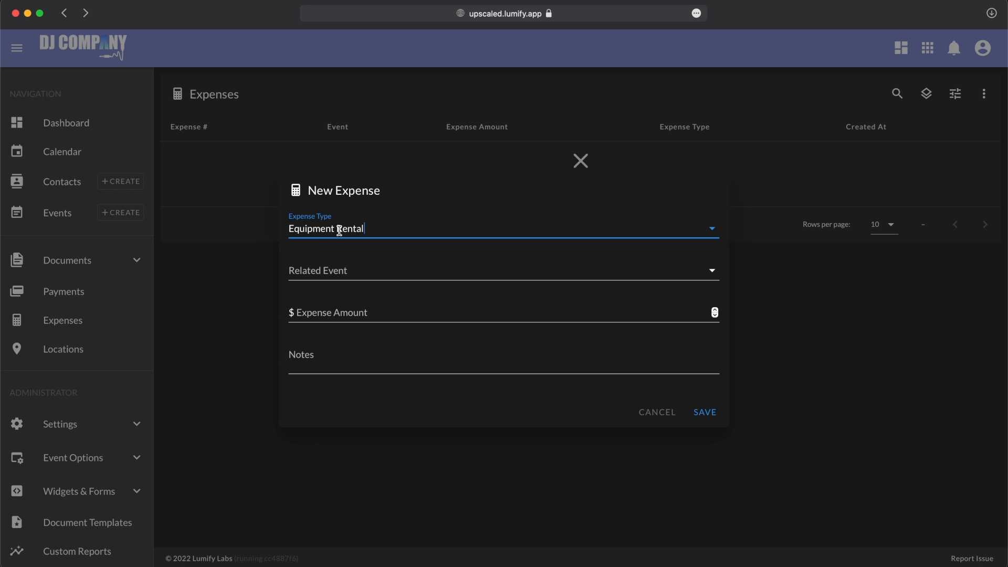
{"action": "left_click", "coordinate": [333, 267]}
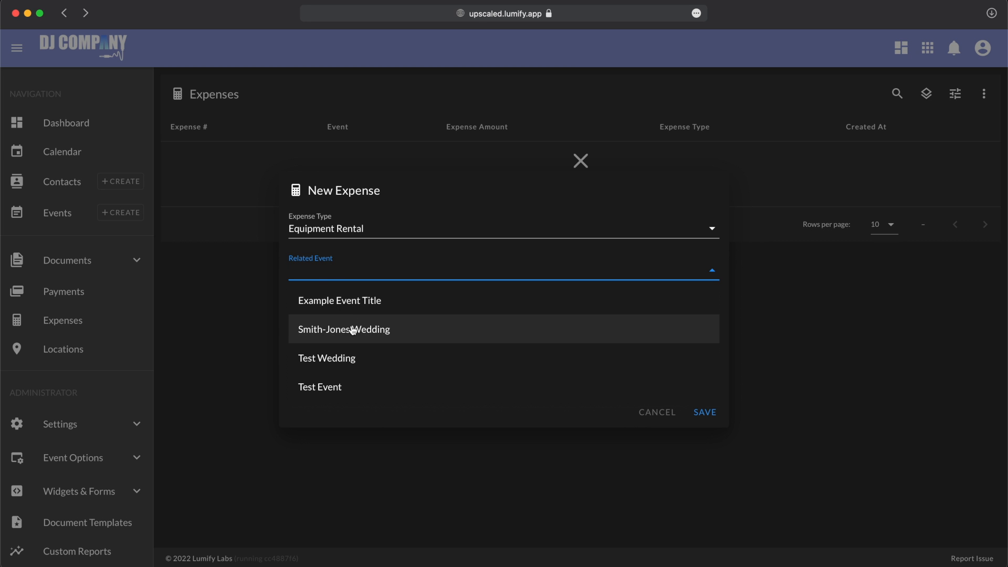
{"action": "left_click", "coordinate": [356, 301]}
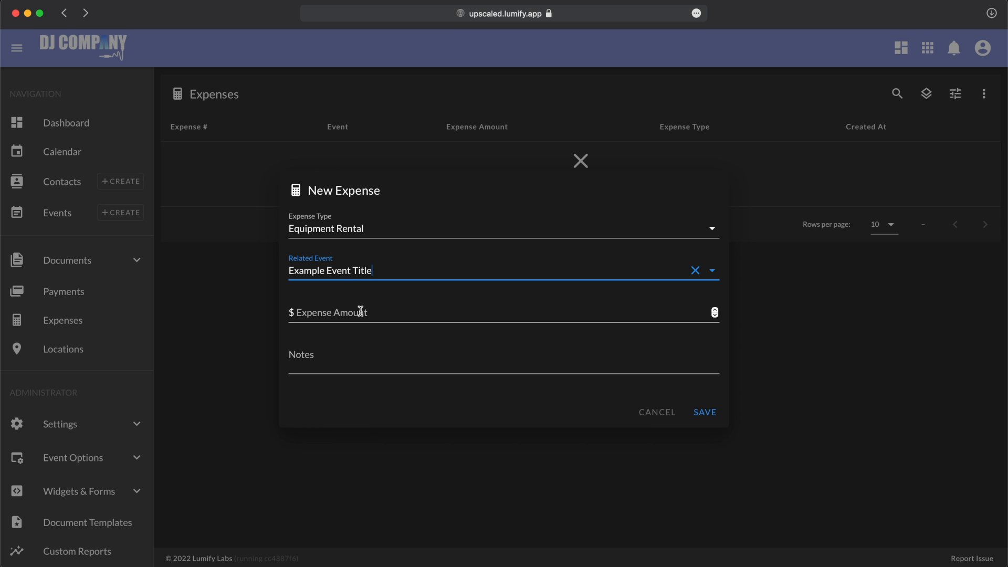
Enter an expense amount of $2000, note the purchase order number and "PA system and microphones", and save the expense.
{"action": "left_click", "coordinate": [361, 312]}
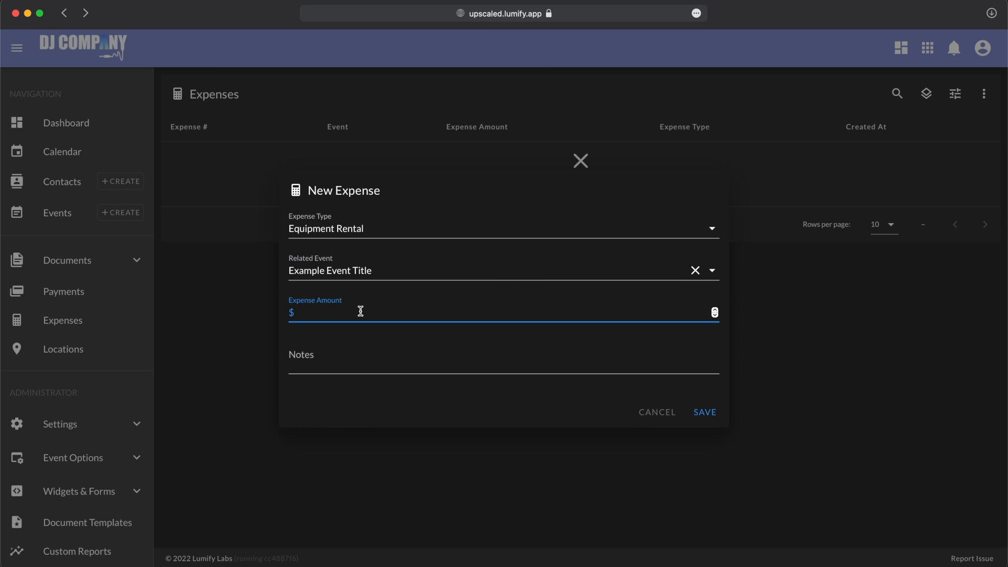
{"action": "type", "text": "2000"}
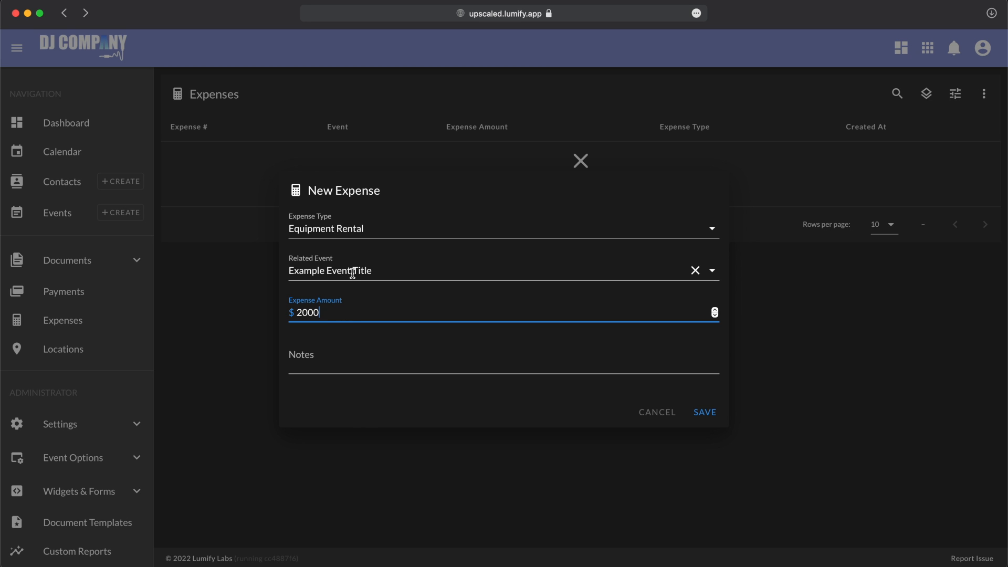
{"action": "left_click", "coordinate": [335, 355]}
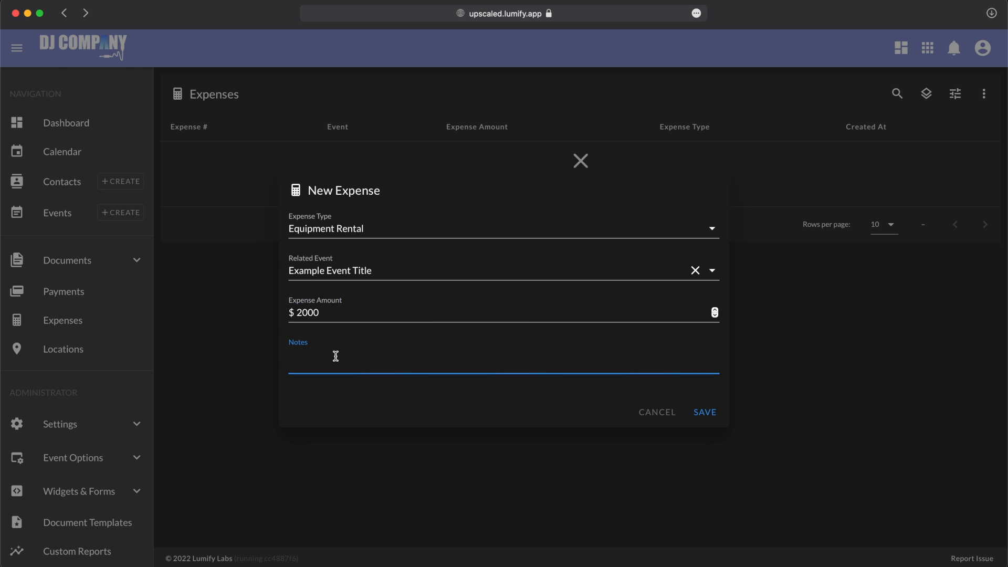
{"action": "type", "text": "PO # 200 - PA system and microp"}
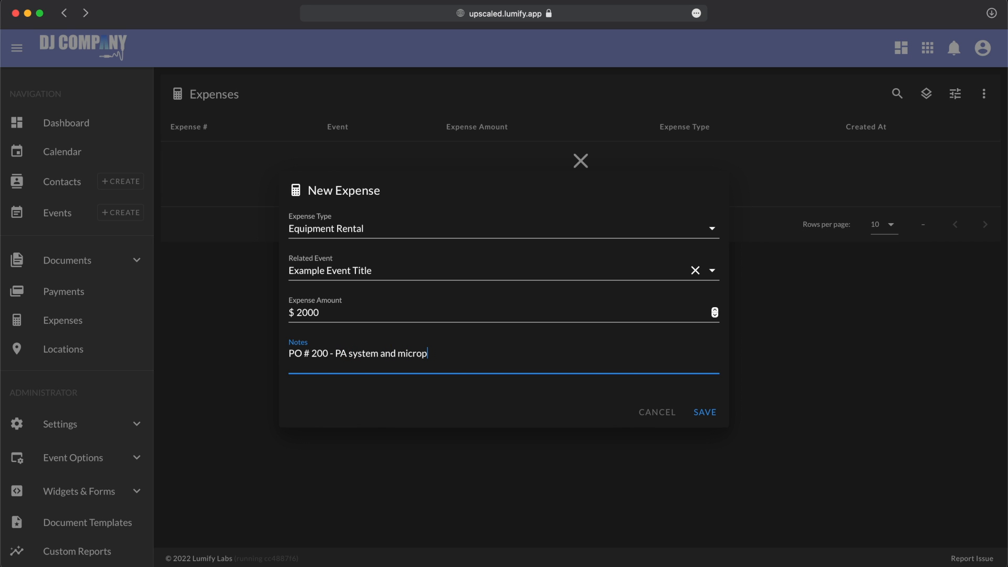
{"action": "left_click", "coordinate": [705, 413]}
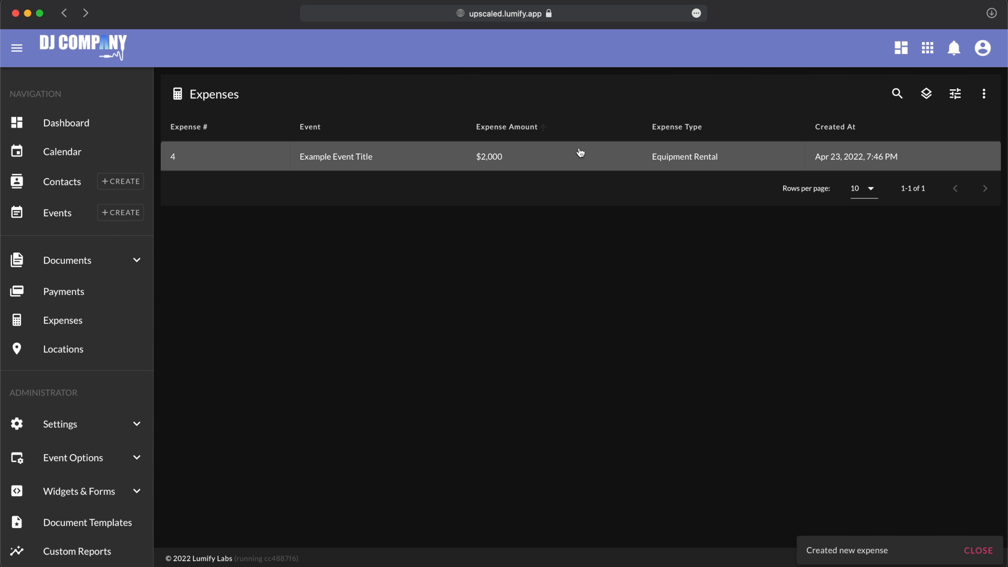
Open the saved Equipment Rental expense and go to its related event.
{"action": "left_click", "coordinate": [451, 154]}
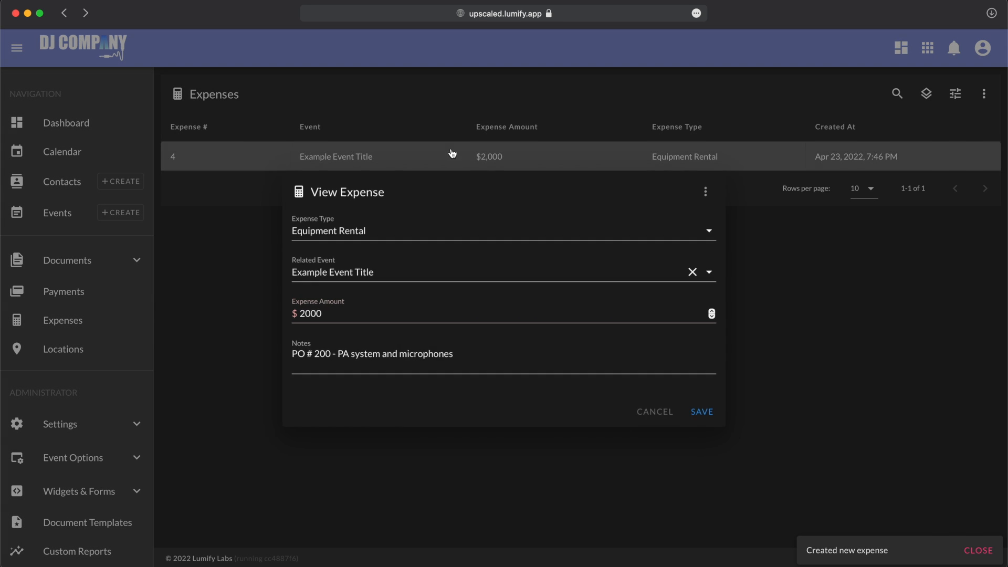
{"action": "left_click", "coordinate": [709, 190]}
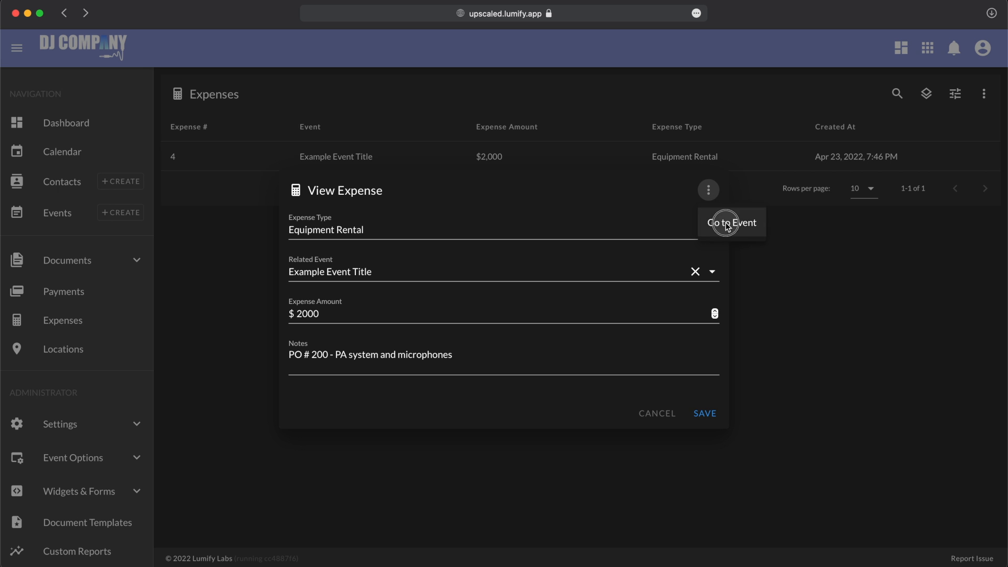
{"action": "left_click", "coordinate": [729, 222]}
Examine the event's financials, comparing gross revenue, payments received, total expenses and net revenue.
{"action": "scroll", "coordinate": [698, 420], "scroll_direction": "down", "scroll_amount": 5}
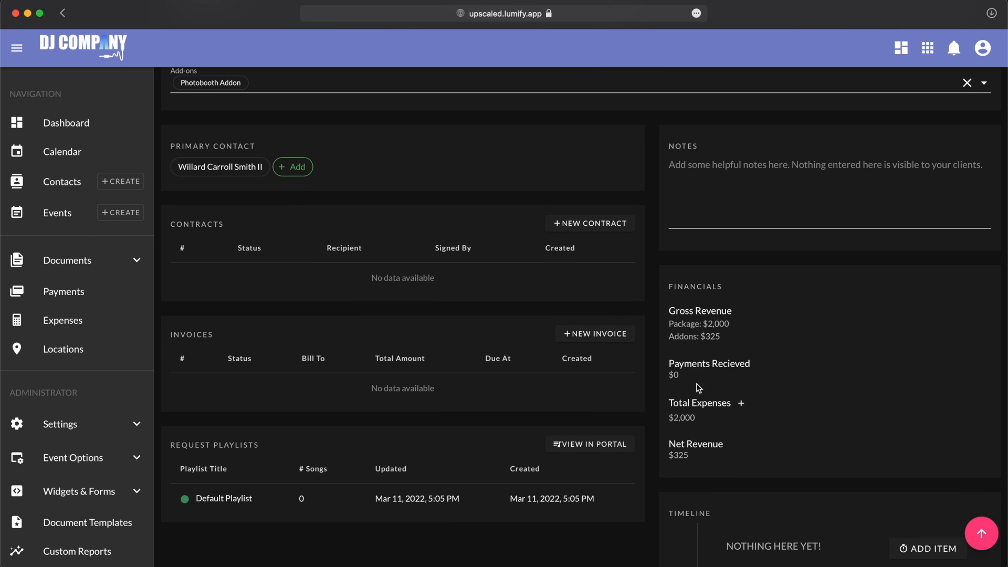
{"action": "scroll", "coordinate": [708, 366], "scroll_direction": "up", "scroll_amount": 5}
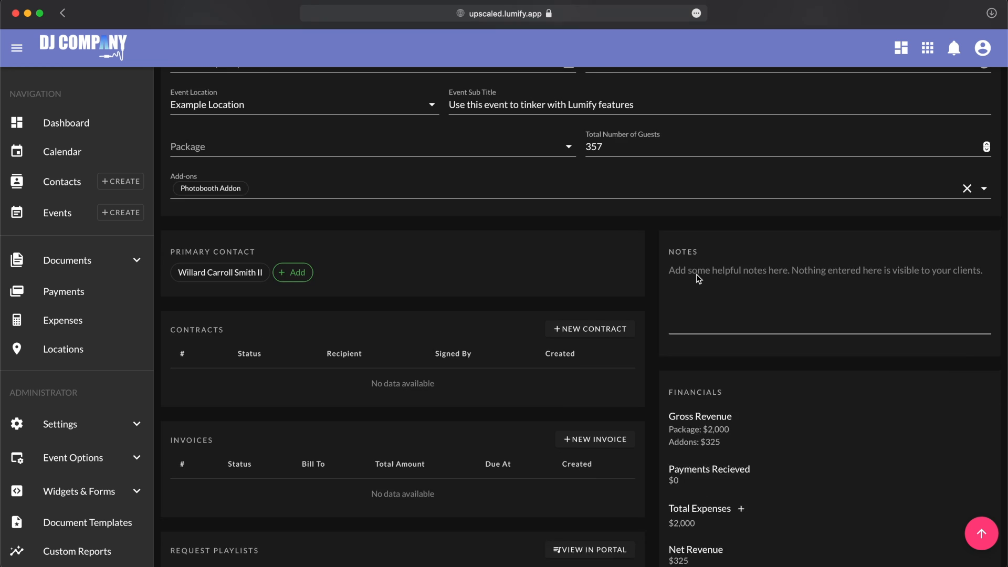
{"action": "scroll", "coordinate": [609, 391], "scroll_direction": "down", "scroll_amount": 3}
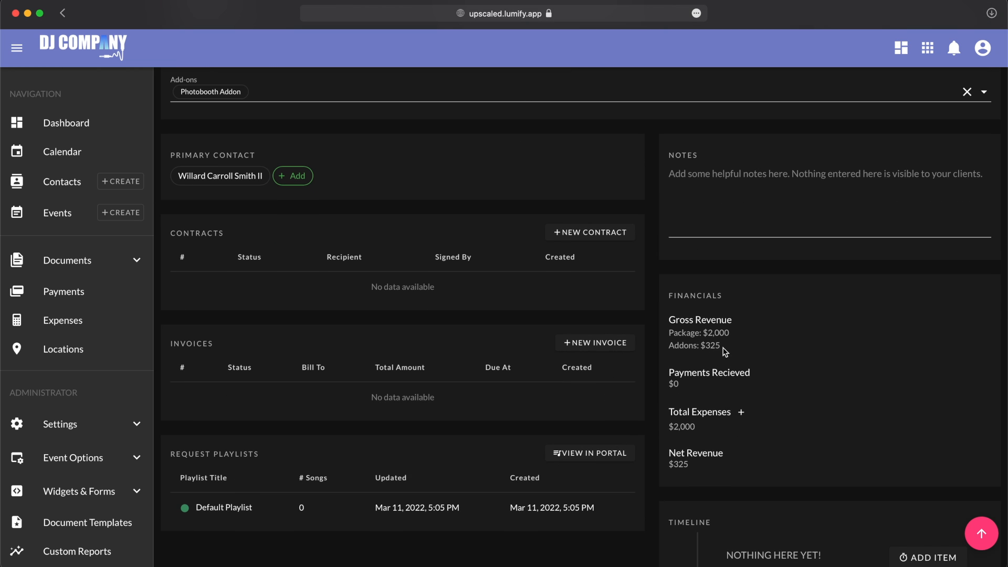
{"action": "scroll", "coordinate": [700, 370], "scroll_direction": "down", "scroll_amount": 2}
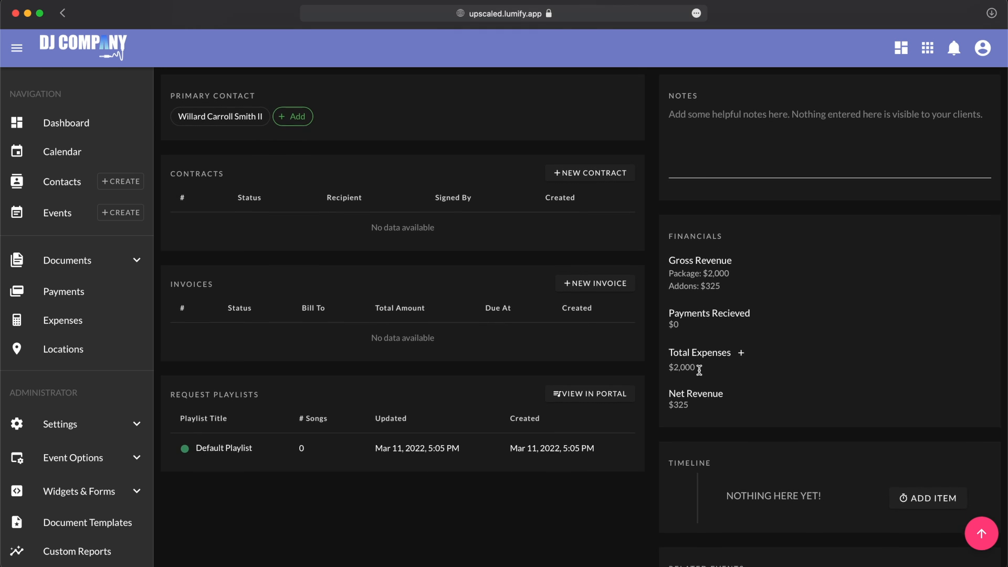
{"action": "scroll", "coordinate": [702, 305], "scroll_direction": "down", "scroll_amount": 1}
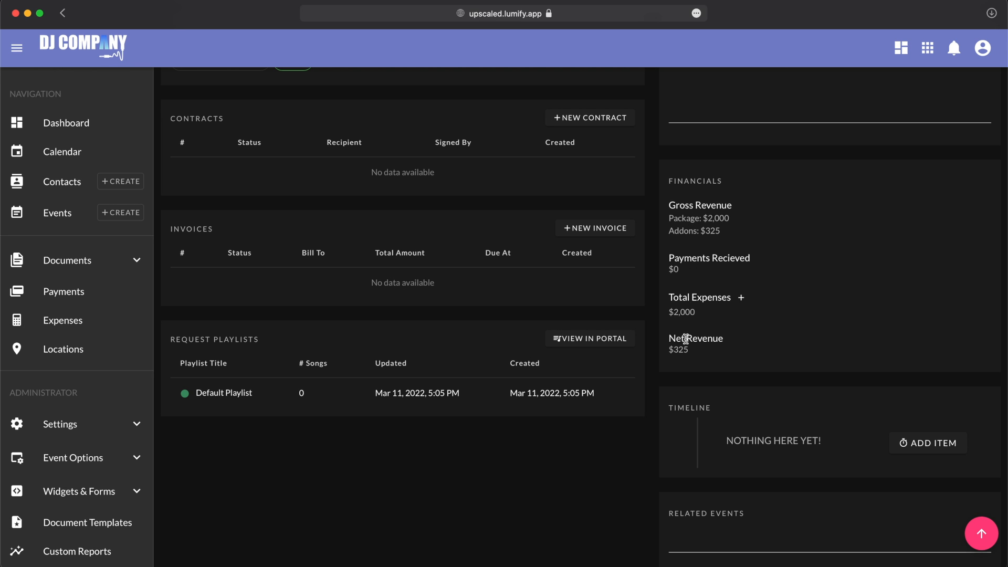
{"action": "left_click_drag", "start_coordinate": [690, 351], "coordinate": [670, 352]}
{"action": "left_click", "coordinate": [672, 351]}
{"action": "scroll", "coordinate": [692, 312], "scroll_direction": "down", "scroll_amount": 1}
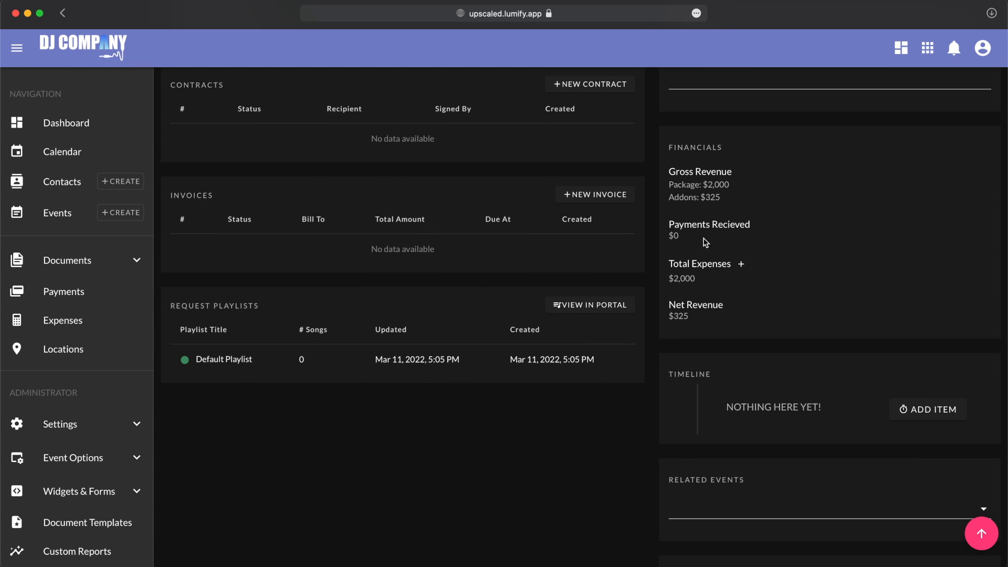
Start another expense from the event's Total Expenses and set its type to Hotel / Lodging.
{"action": "left_click", "coordinate": [741, 266]}
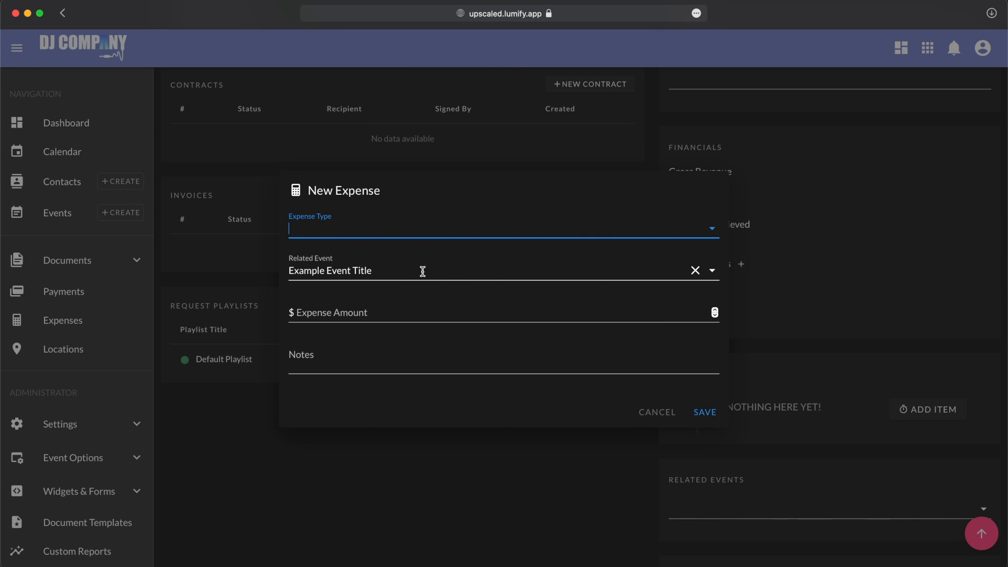
{"action": "left_click", "coordinate": [428, 228]}
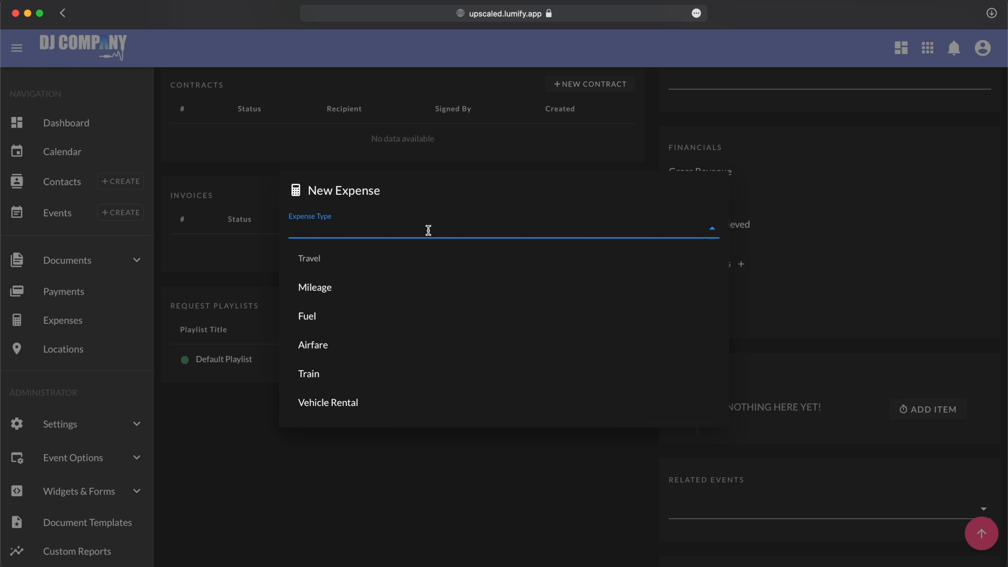
{"action": "scroll", "coordinate": [423, 331], "scroll_direction": "down", "scroll_amount": 2}
{"action": "scroll", "coordinate": [422, 335], "scroll_direction": "down", "scroll_amount": 5}
{"action": "scroll", "coordinate": [421, 333], "scroll_direction": "up", "scroll_amount": 6}
{"action": "scroll", "coordinate": [376, 359], "scroll_direction": "down", "scroll_amount": 3}
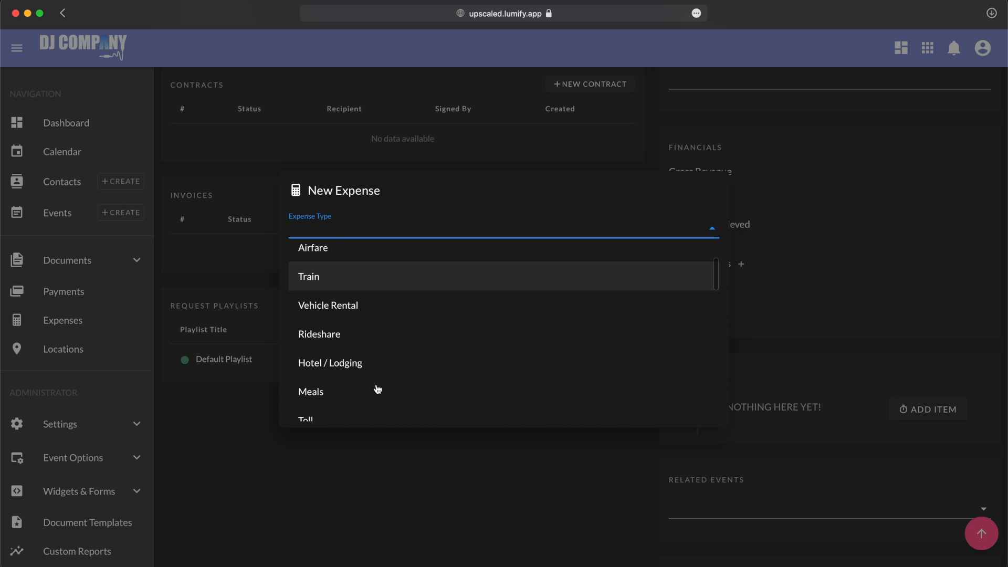
{"action": "left_click", "coordinate": [375, 369]}
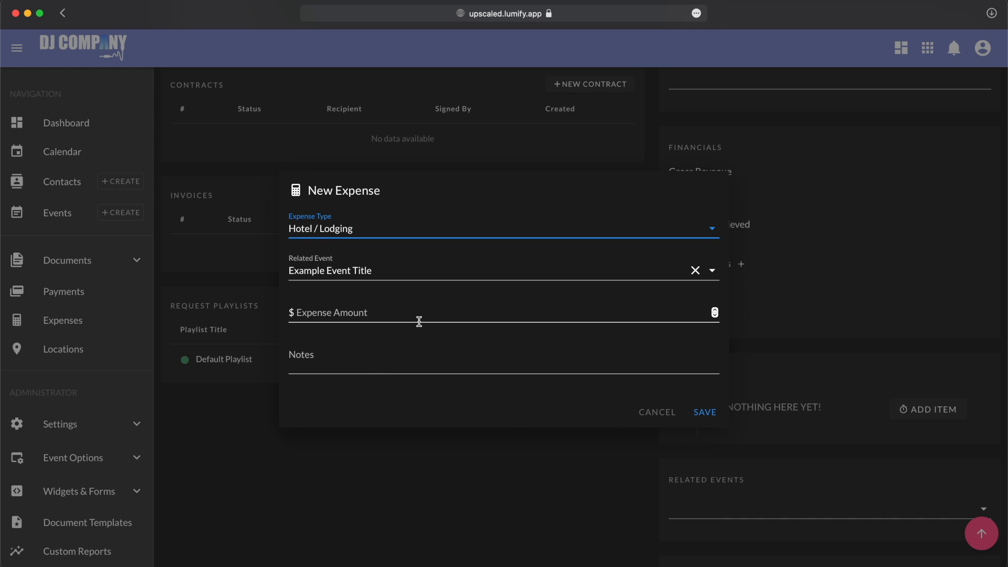
Set the Hotel / Lodging expense amount to $180 and save the expense to the event.
{"action": "left_click", "coordinate": [405, 313]}
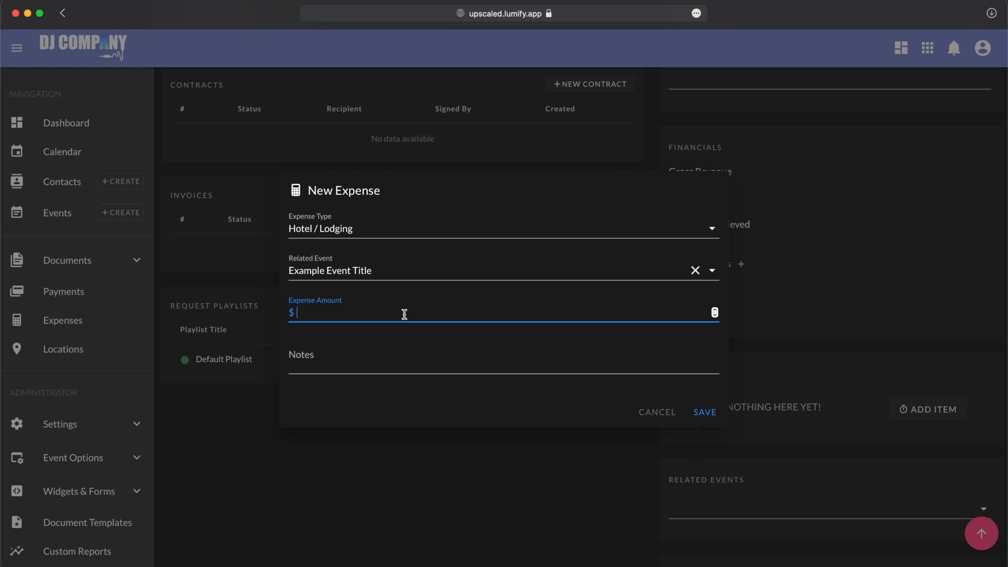
{"action": "type", "text": "180"}
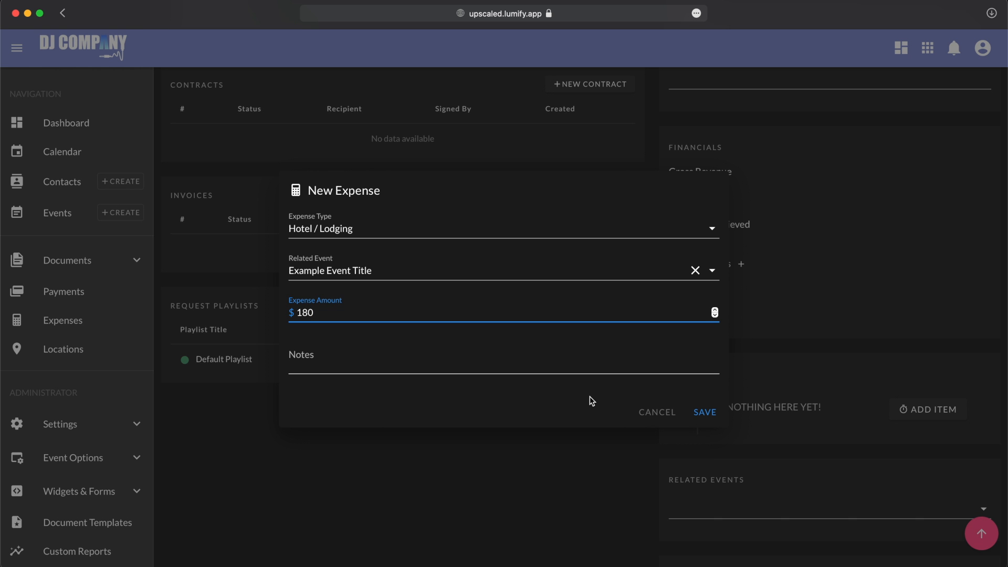
{"action": "left_click", "coordinate": [705, 412]}
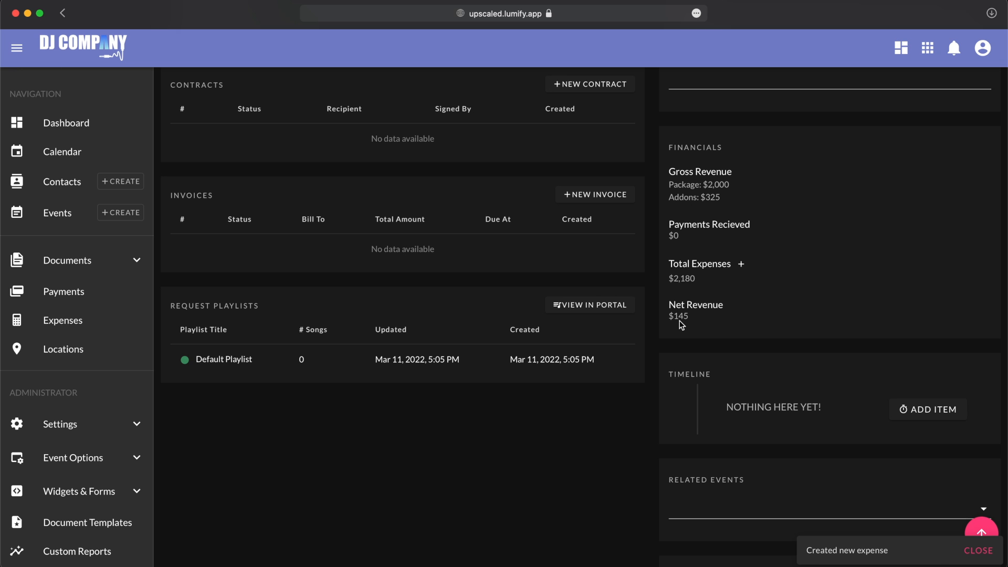
{"action": "scroll", "coordinate": [681, 324], "scroll_direction": "up", "scroll_amount": 7}
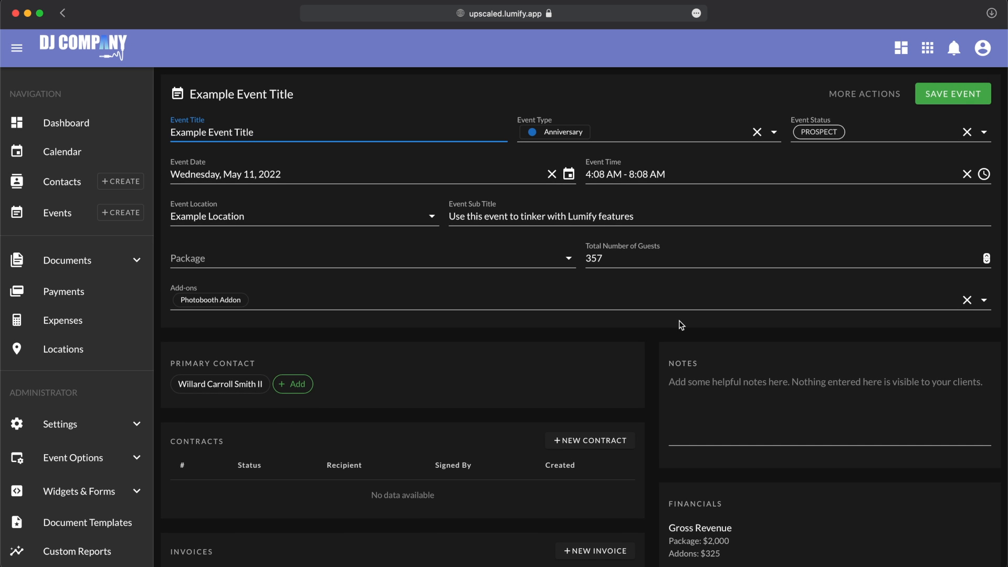
Start a new expense from the overall Expenses list and set its type to Advertising / Marketing.
{"action": "left_click", "coordinate": [78, 325]}
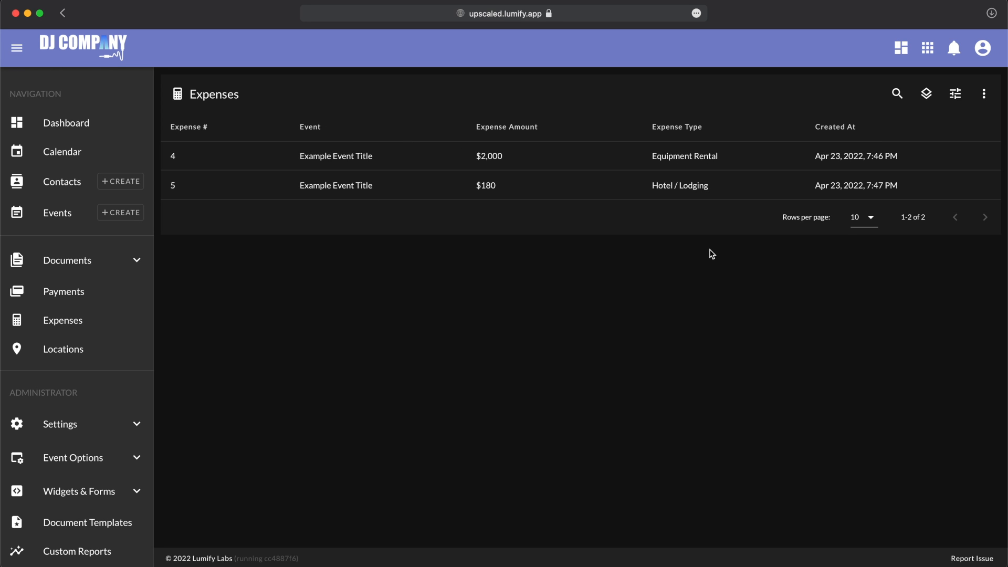
{"action": "left_click", "coordinate": [984, 97]}
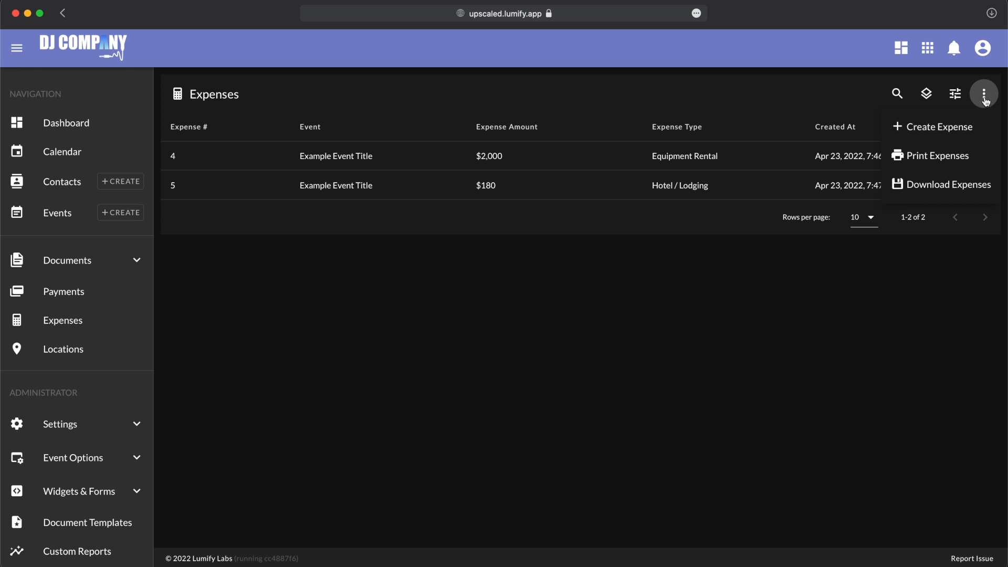
{"action": "left_click", "coordinate": [922, 137]}
{"action": "left_click", "coordinate": [430, 232]}
{"action": "scroll", "coordinate": [417, 353], "scroll_direction": "down", "scroll_amount": 5}
{"action": "scroll", "coordinate": [418, 355], "scroll_direction": "down", "scroll_amount": 2}
{"action": "scroll", "coordinate": [418, 356], "scroll_direction": "down", "scroll_amount": 1}
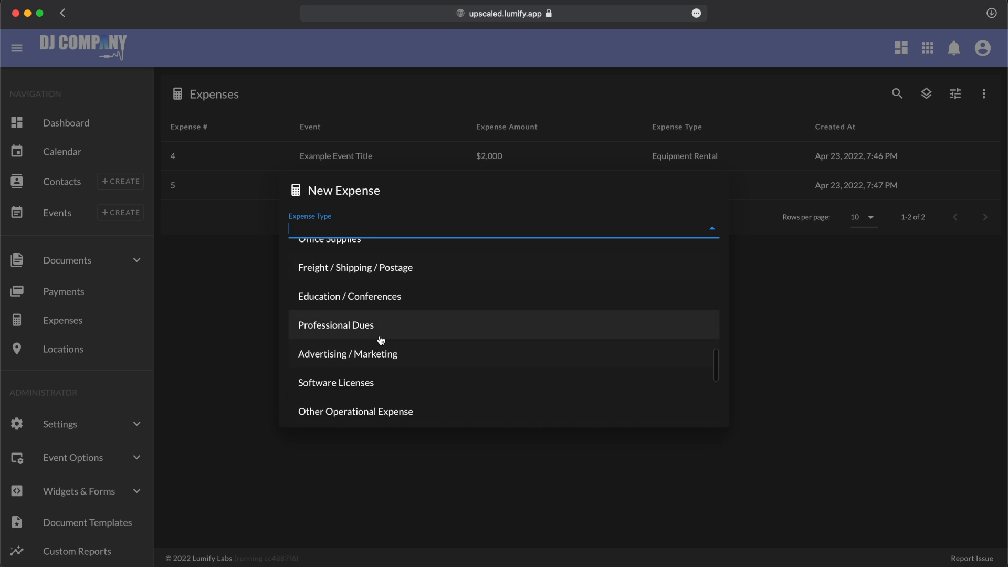
{"action": "scroll", "coordinate": [383, 352], "scroll_direction": "up", "scroll_amount": 3}
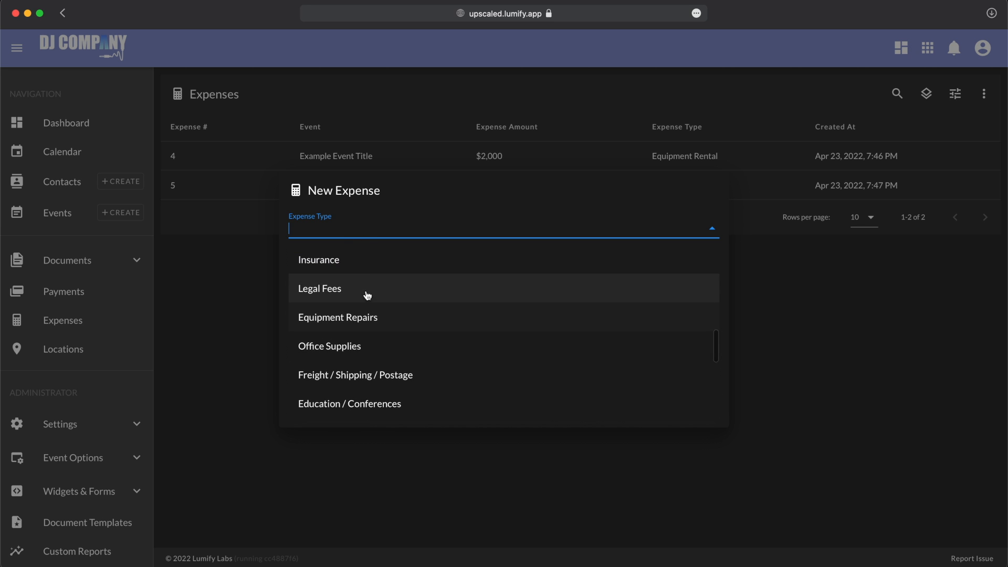
{"action": "scroll", "coordinate": [371, 310], "scroll_direction": "up", "scroll_amount": 5}
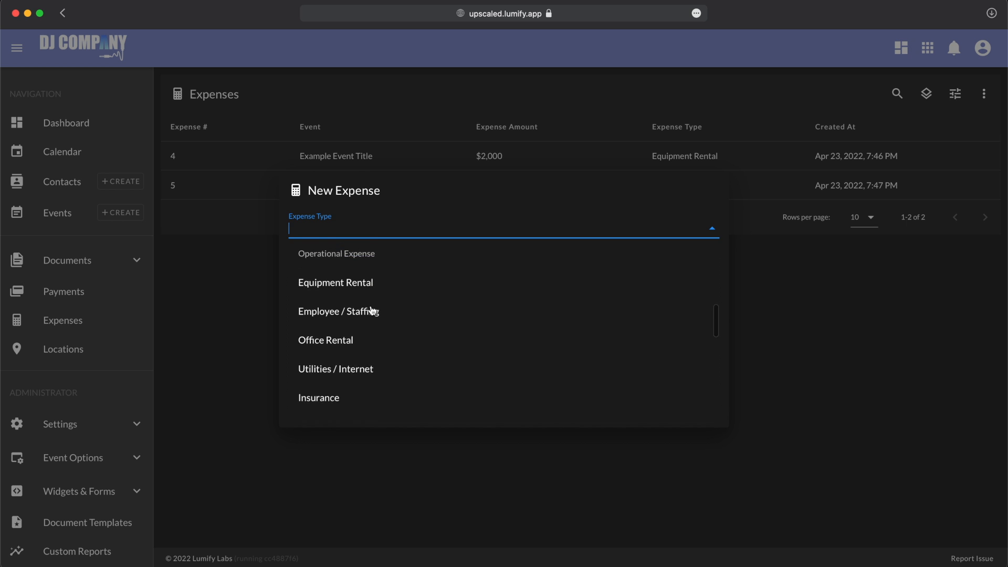
{"action": "scroll", "coordinate": [371, 310], "scroll_direction": "down", "scroll_amount": 5}
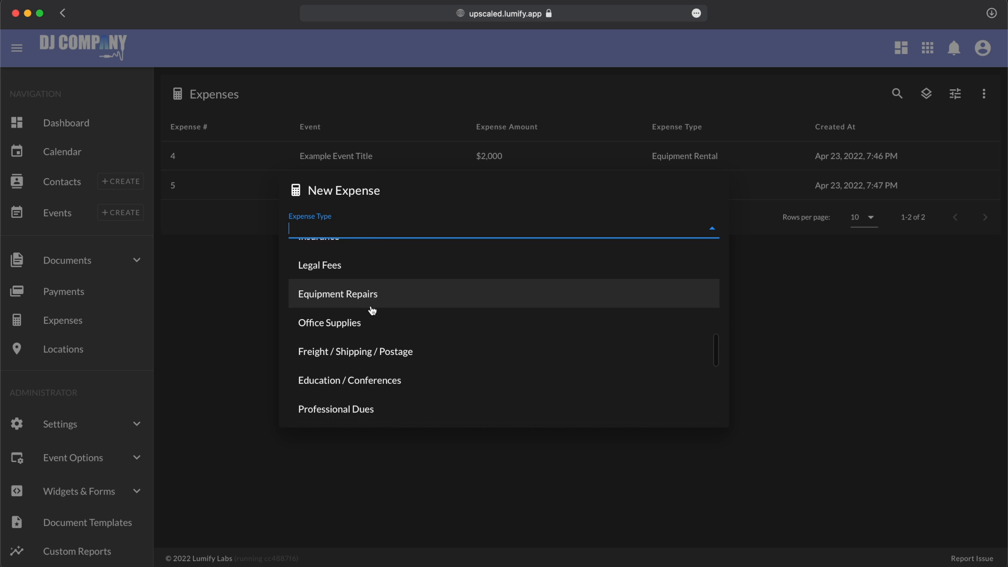
{"action": "type", "text": "ad"}
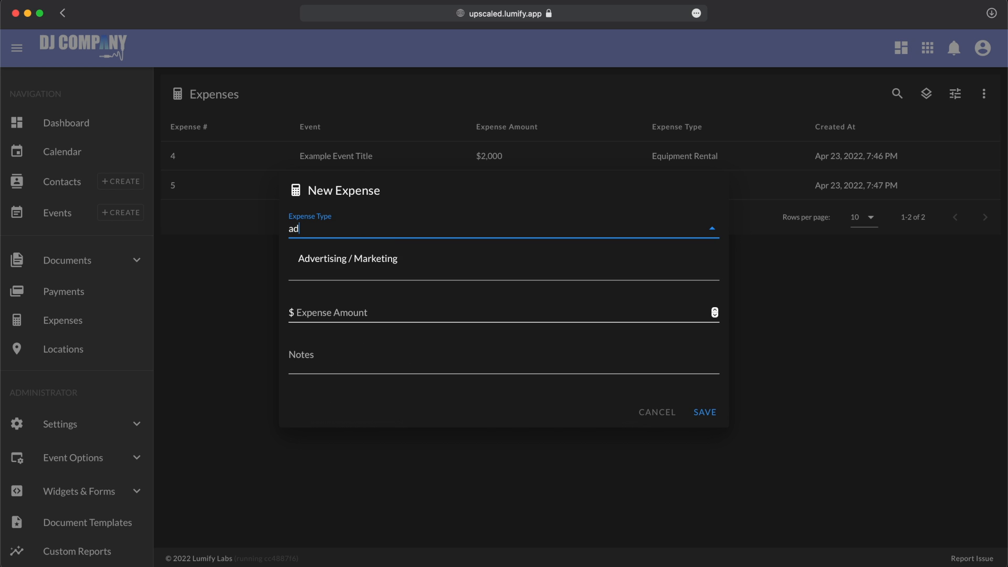
{"action": "left_click", "coordinate": [357, 258]}
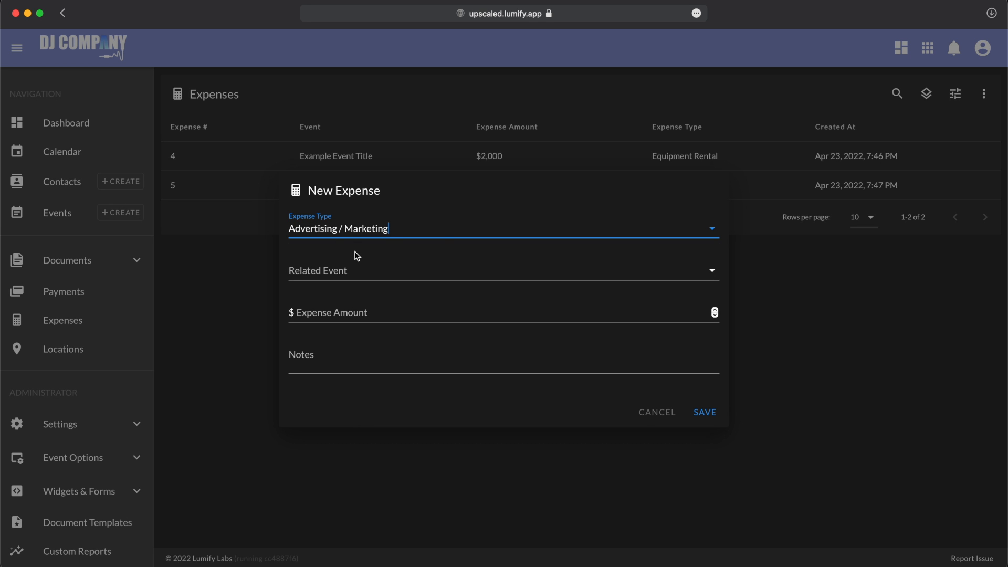
Leave the related event empty, set the expense amount to $35 with the note "facebook ads", and save the expense.
{"action": "left_click", "coordinate": [345, 269]}
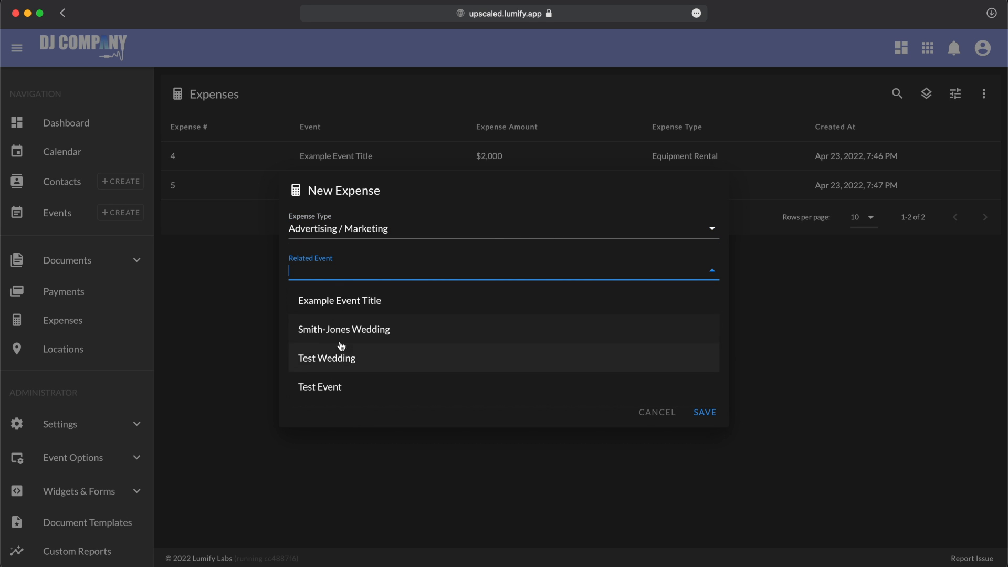
{"action": "left_click", "coordinate": [436, 217]}
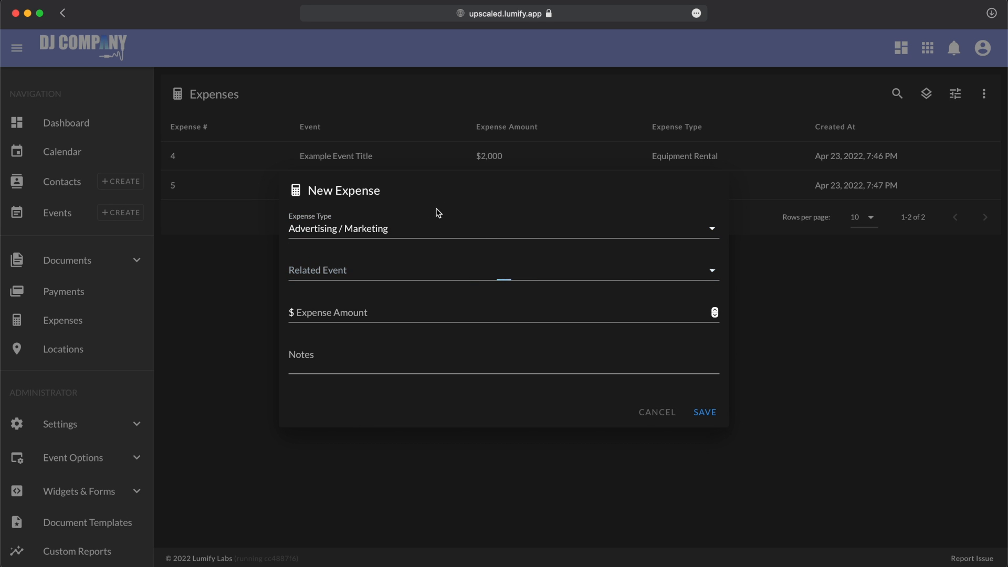
{"action": "left_click", "coordinate": [367, 314]}
{"action": "type", "text": "35"}
{"action": "key", "text": "Tab"}
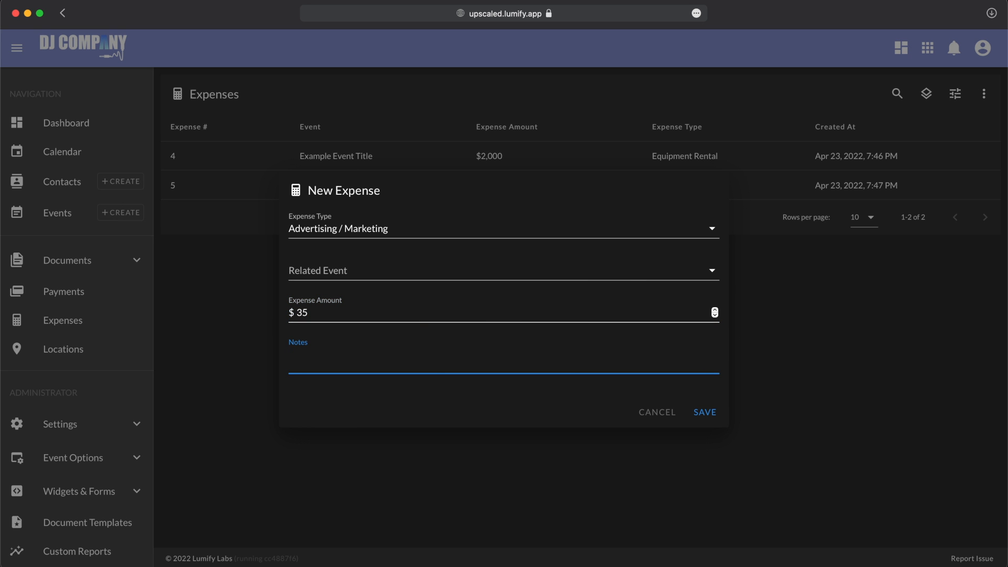
{"action": "type", "text": "facebook ads"}
{"action": "left_click", "coordinate": [704, 419]}
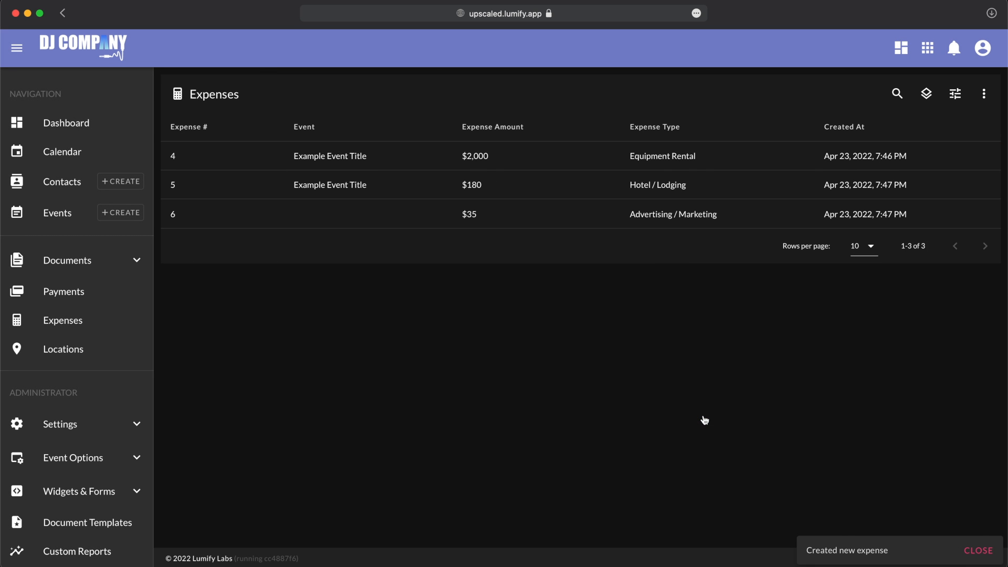